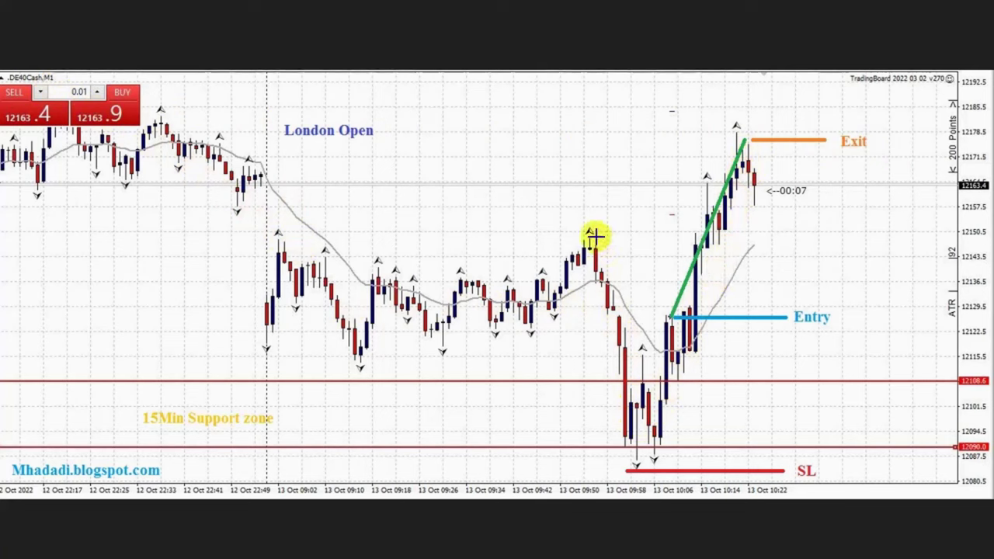
# Step: Draw green trend lines, a breakout channel and a recent-high line on the DE40 chart, then undo them
pyautogui.moveTo(591, 233); pyautogui.dragTo(695, 473)
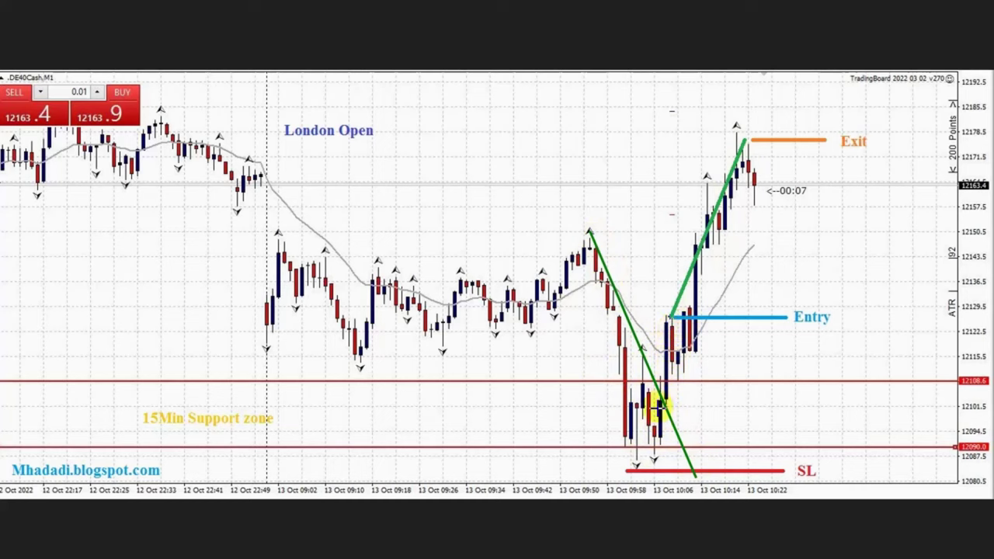
pyautogui.moveTo(657, 454); pyautogui.dragTo(787, 111)
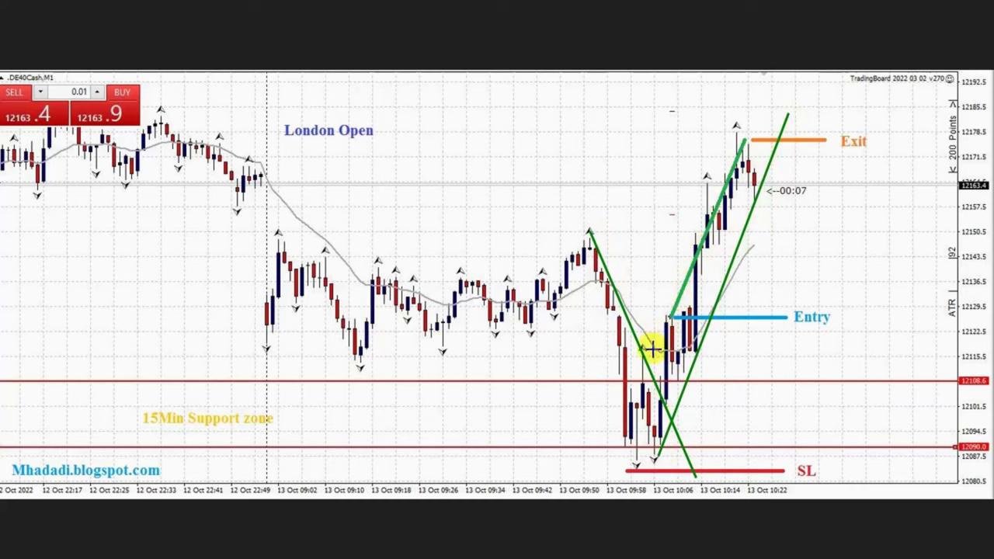
pyautogui.moveTo(651, 346); pyautogui.dragTo(743, 86)
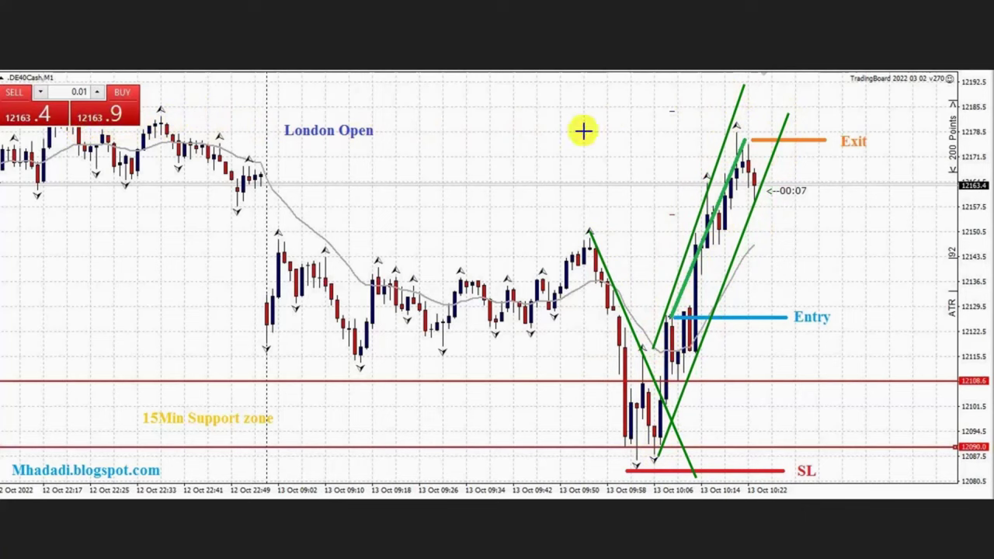
pyautogui.moveTo(97, 128); pyautogui.dragTo(873, 140)
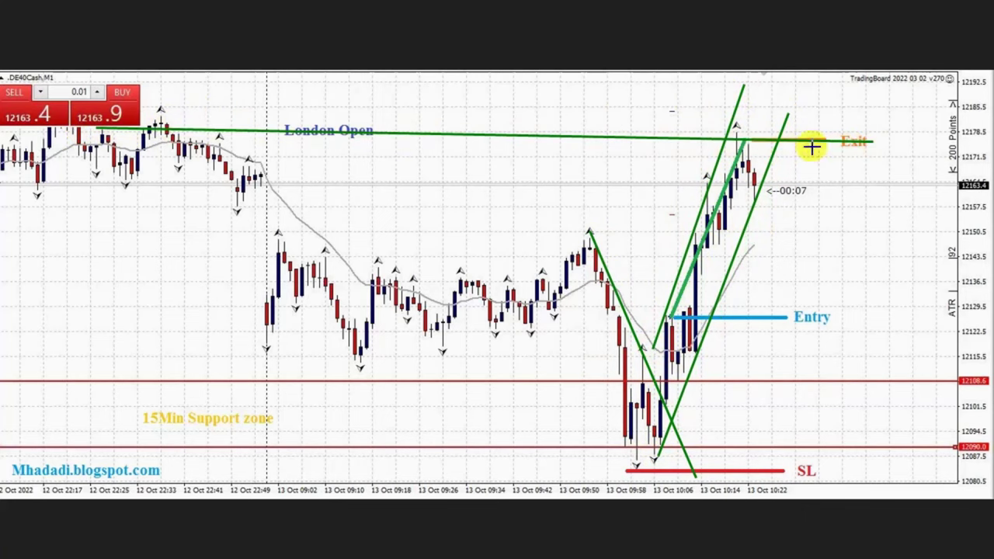
pyautogui.hotkey('ctrl', 'z')
pyautogui.hotkey('ctrl', 'z')
pyautogui.hotkey('ctrl', 'z')
pyautogui.hotkey('ctrl', 'z')
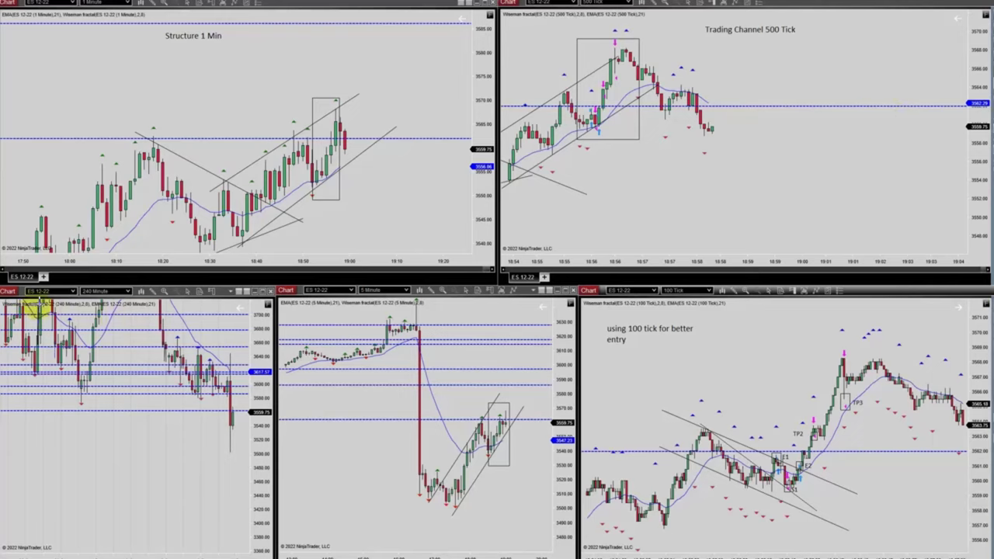
# Step: Draw two green wedge lines on the 240 Minute chart and parallel channel lines on the 1 Minute and 500 Tick charts
pyautogui.moveTo(169, 335); pyautogui.dragTo(243, 372)
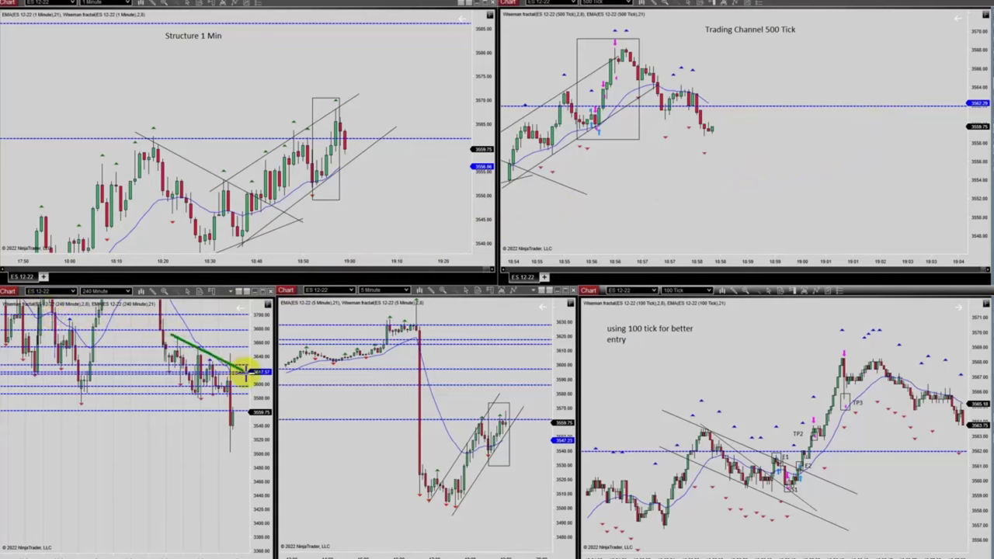
pyautogui.moveTo(167, 354); pyautogui.dragTo(244, 458)
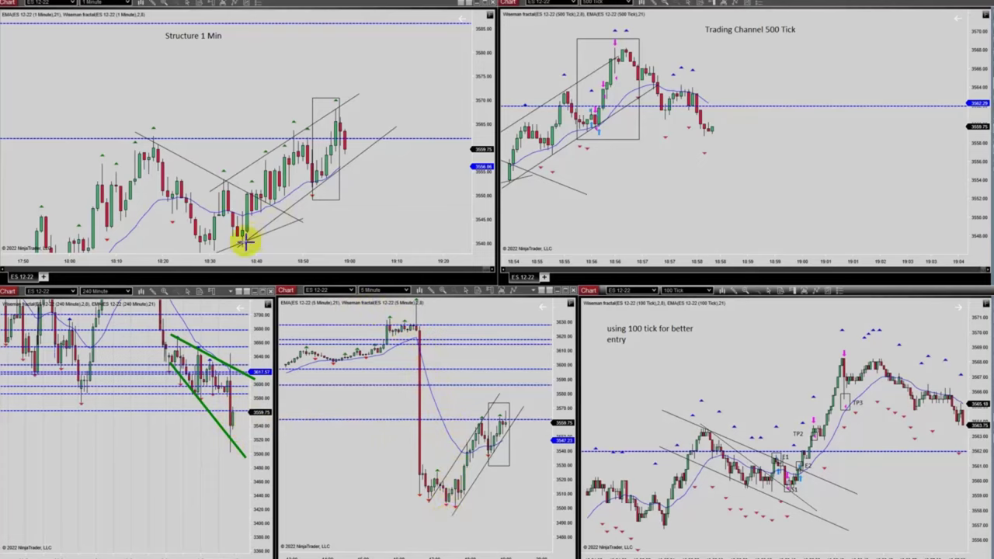
pyautogui.moveTo(240, 243); pyautogui.dragTo(433, 104)
pyautogui.moveTo(206, 191); pyautogui.dragTo(409, 53)
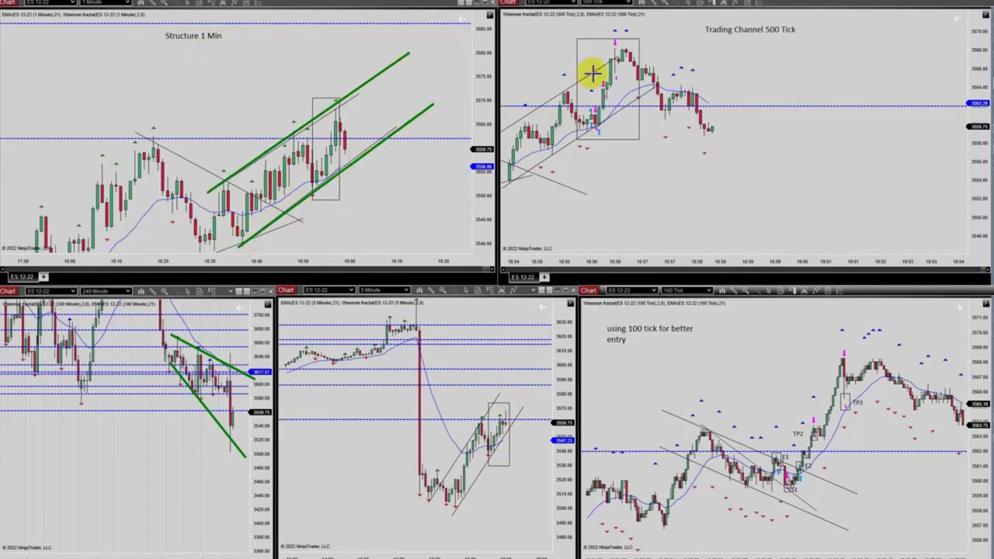
pyautogui.moveTo(509, 184); pyautogui.dragTo(709, 49)
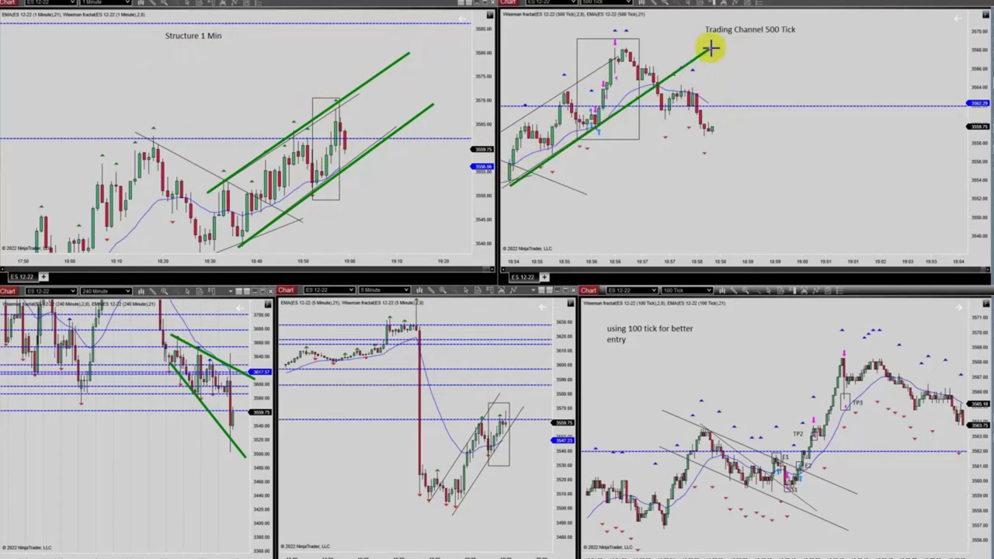
pyautogui.moveTo(509, 132); pyautogui.dragTo(668, 25)
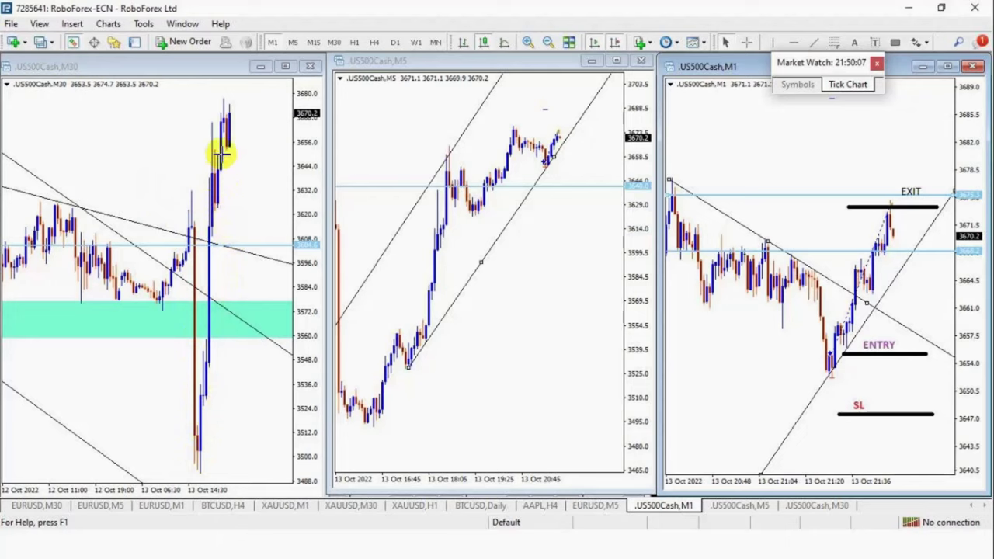
# Step: Draw two parallel green channel lines and one horizontal price level on the US500Cash M5 chart
pyautogui.moveTo(404, 372); pyautogui.dragTo(610, 96)
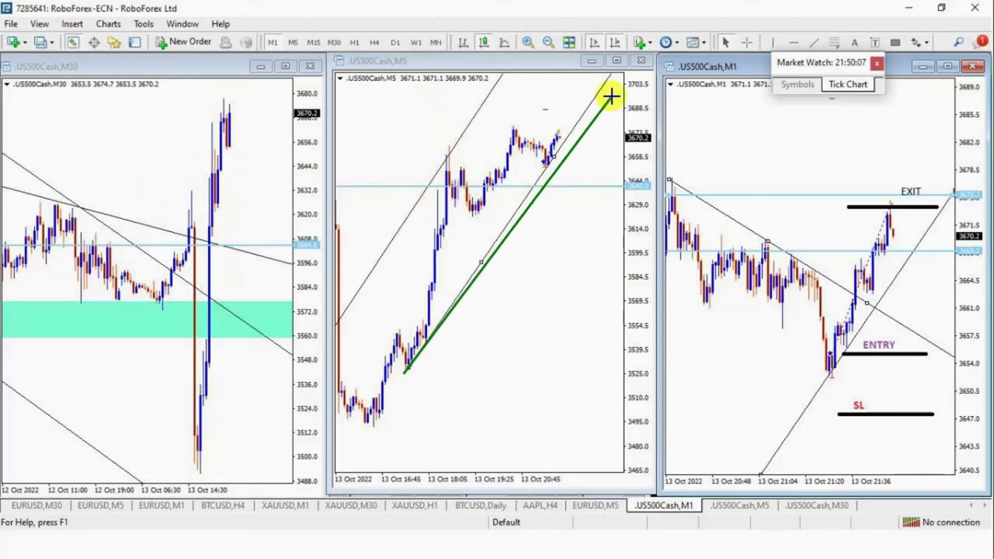
pyautogui.moveTo(349, 302); pyautogui.dragTo(512, 60)
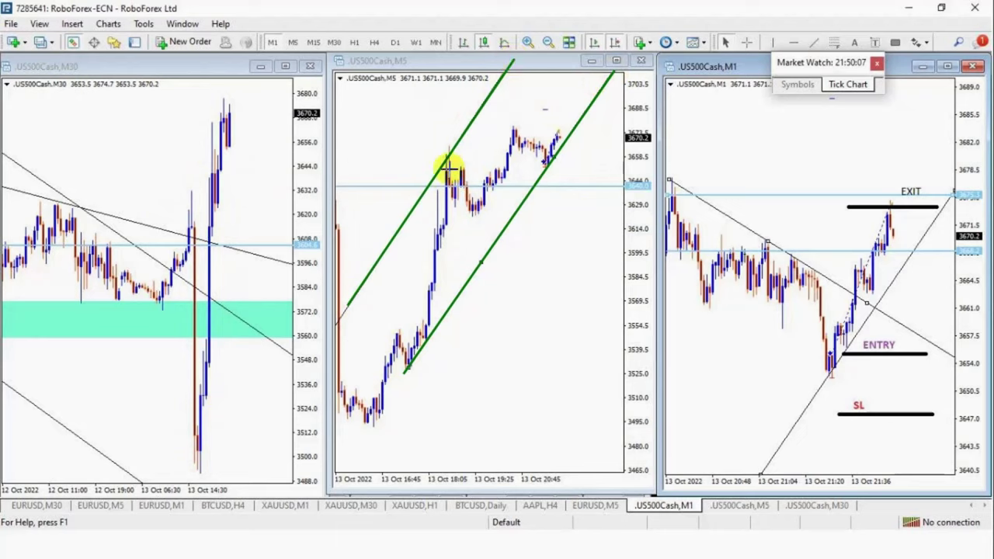
pyautogui.moveTo(422, 172); pyautogui.dragTo(581, 165)
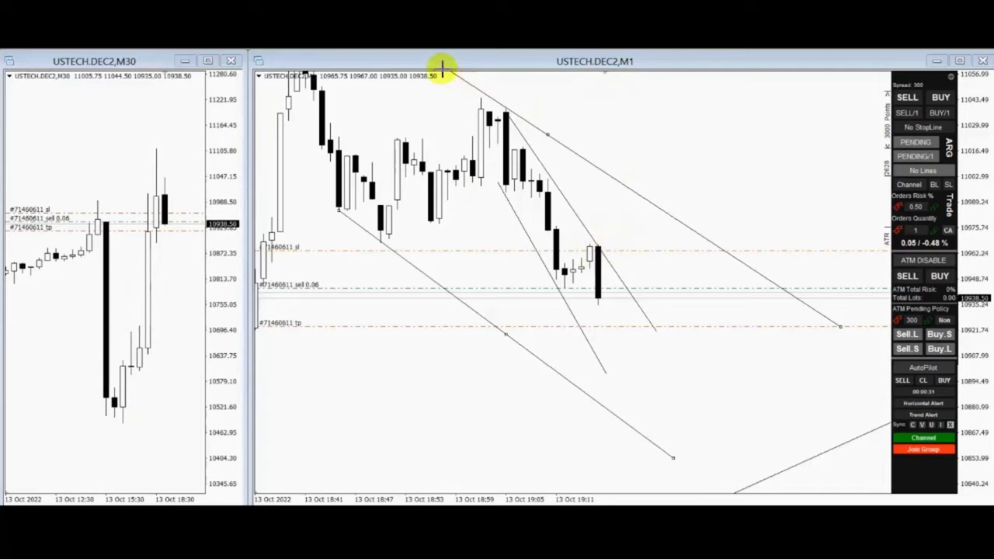
# Step: Draw a two-line descending channel and two steeper lines along the highs on the USTECH.DEC2 M1 chart
pyautogui.moveTo(448, 72)
pyautogui.mouseDown()
pyautogui.moveTo(590, 138)
pyautogui.moveTo(844, 331)
pyautogui.mouseUp()
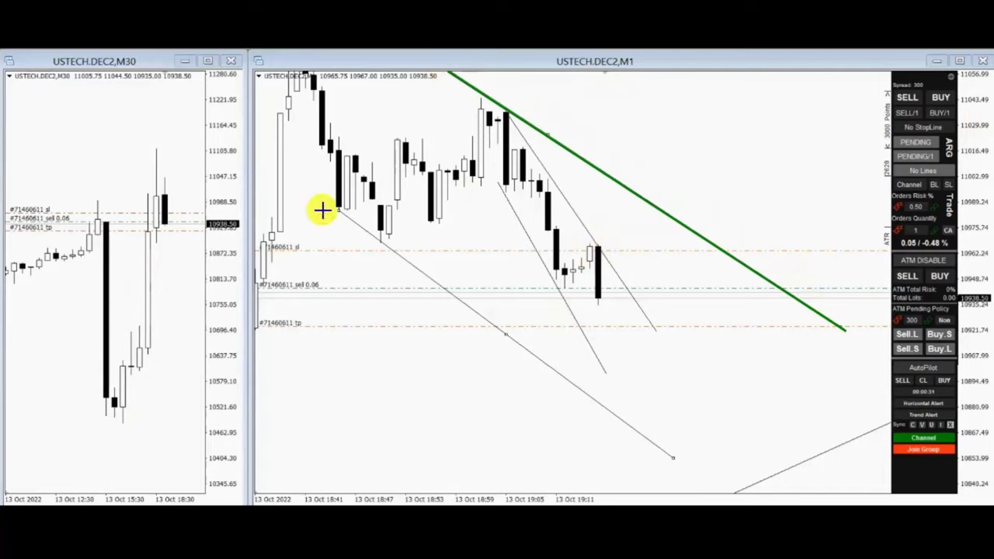
pyautogui.moveTo(326, 206)
pyautogui.mouseDown()
pyautogui.moveTo(572, 396)
pyautogui.moveTo(675, 455)
pyautogui.mouseUp()
pyautogui.moveTo(514, 115); pyautogui.dragTo(664, 347)
pyautogui.moveTo(494, 172); pyautogui.dragTo(606, 384)
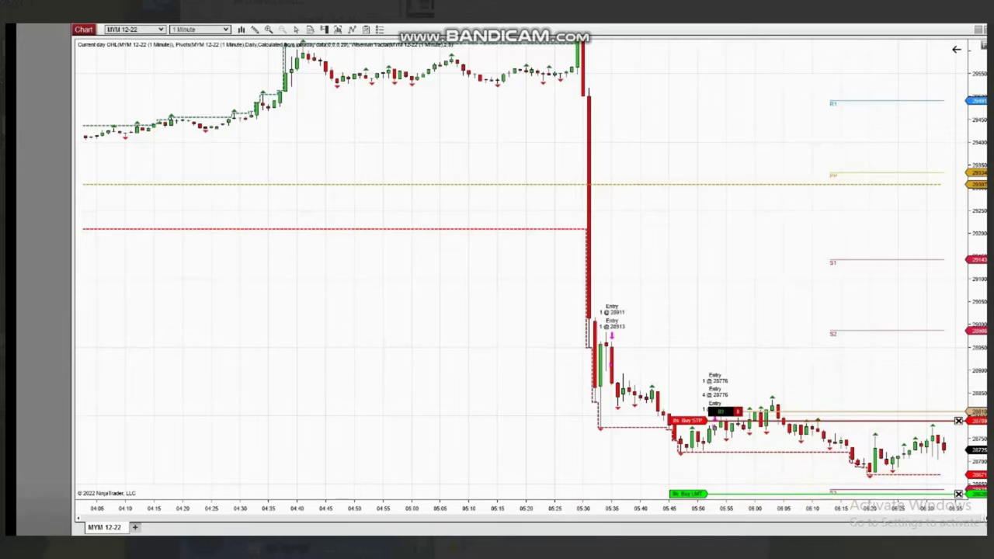
# Step: Scroll the MYM chart right, draw a shallow wedge line at the lows and a long rising channel line
pyautogui.hscroll(2, 846, 500)
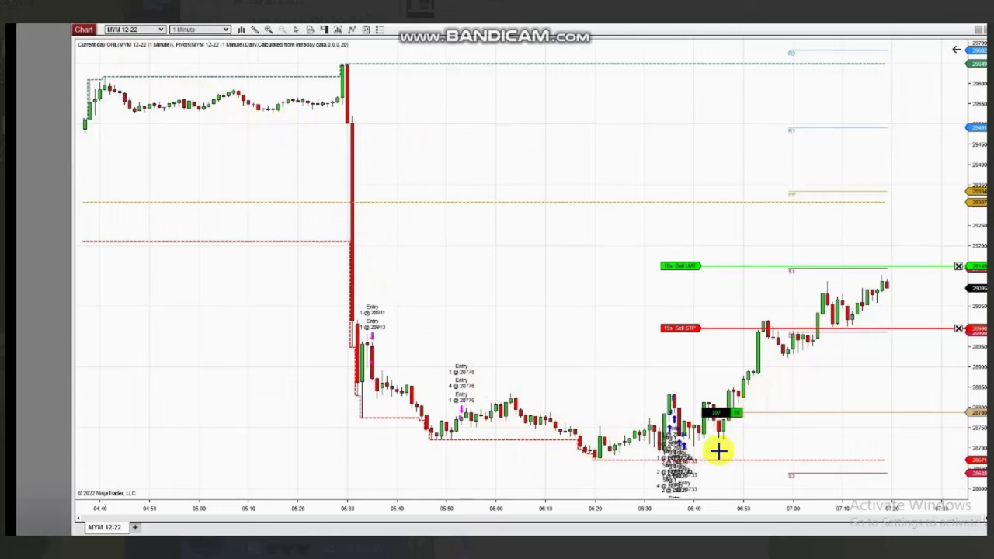
pyautogui.moveTo(583, 461); pyautogui.dragTo(769, 433)
pyautogui.moveTo(714, 439); pyautogui.dragTo(933, 249)
pyautogui.moveTo(591, 433)
pyautogui.mouseDown()
pyautogui.moveTo(699, 378)
pyautogui.moveTo(680, 381)
pyautogui.moveTo(920, 215)
pyautogui.mouseUp()
pyautogui.click(714, 414)
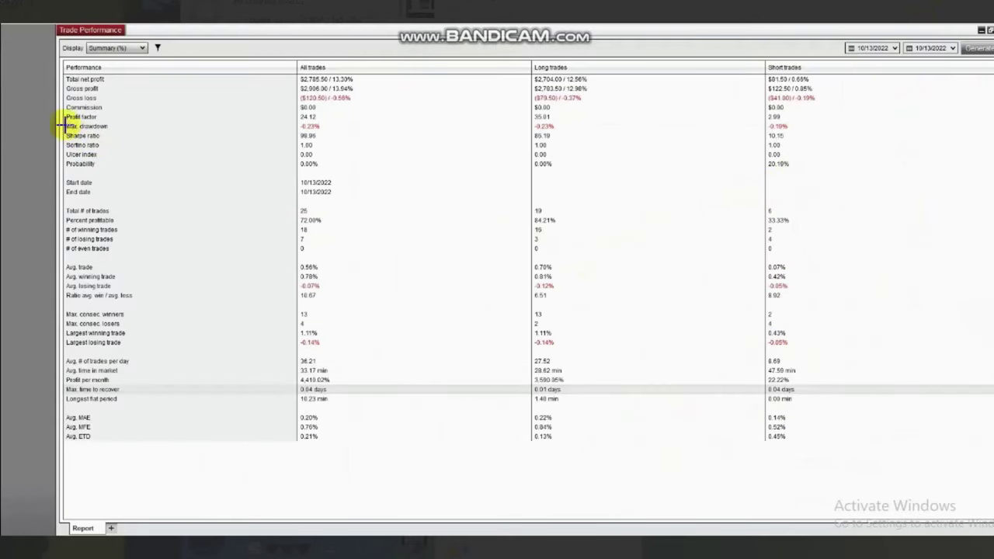
# Step: Outline the Profit factor row and the trade-count values in the Trade Performance report
pyautogui.moveTo(62, 117); pyautogui.dragTo(351, 122)
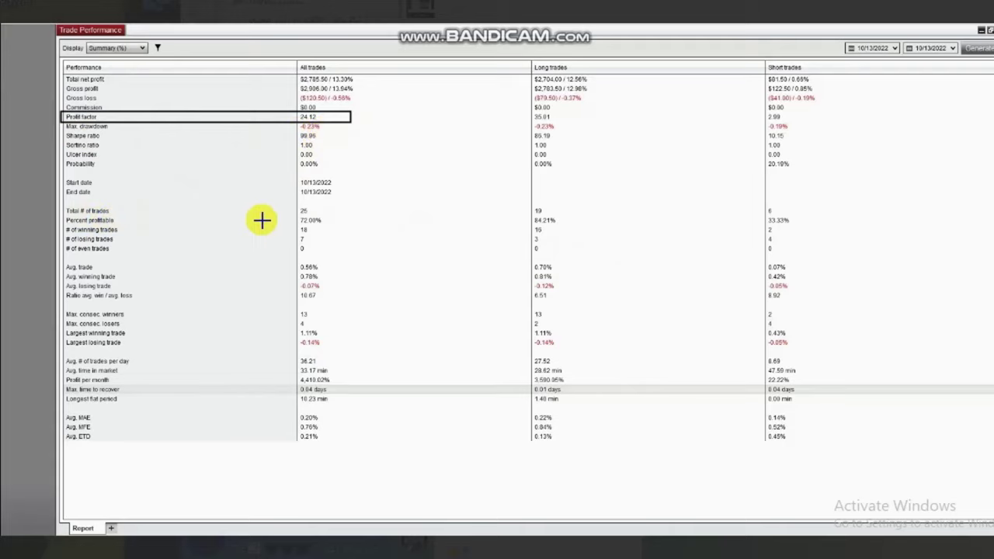
pyautogui.moveTo(286, 204); pyautogui.dragTo(340, 260)
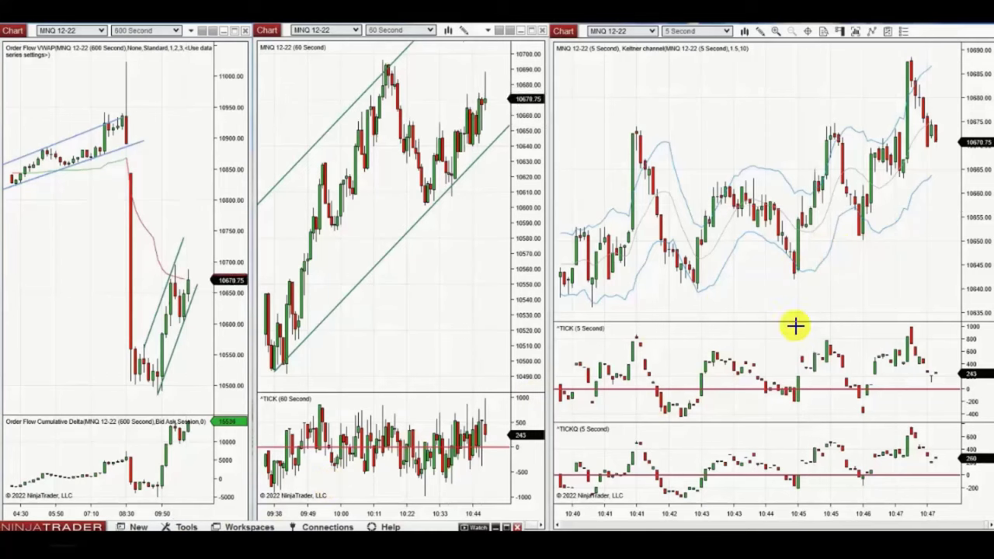
# Step: Draw a green rising trend line under the most recent lows on the 5-second MNQ chart
pyautogui.moveTo(861, 239); pyautogui.dragTo(927, 124)
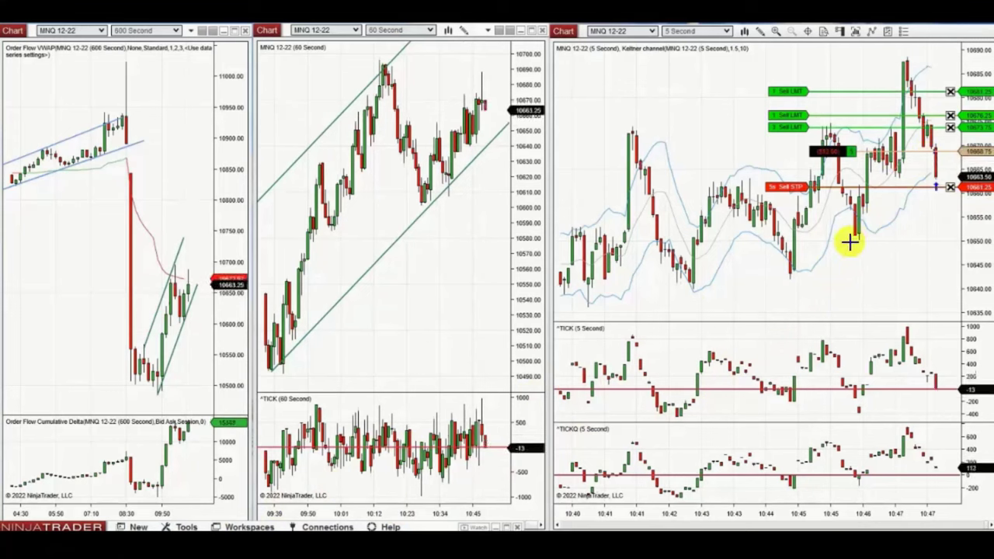
pyautogui.moveTo(850, 237); pyautogui.dragTo(954, 100)
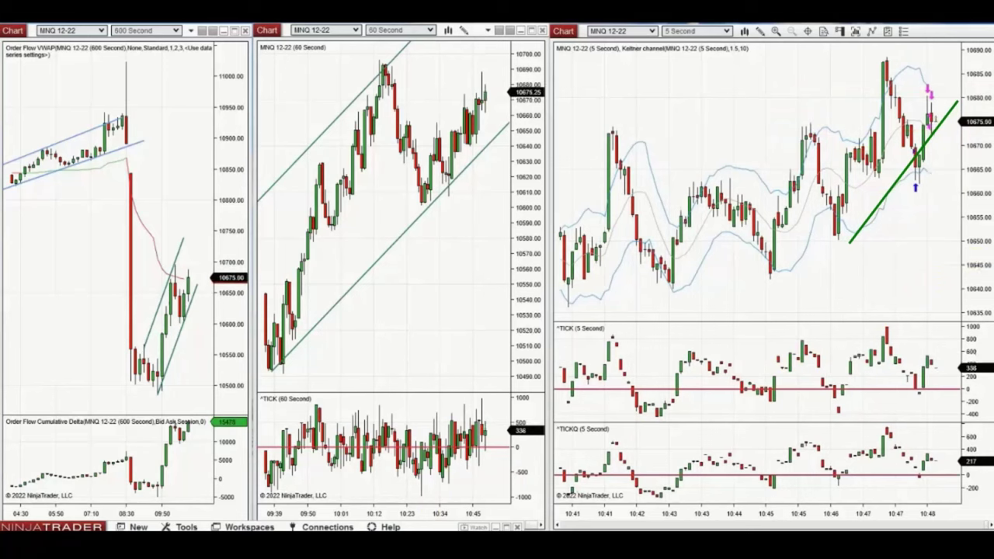
# Step: Draw a first green channel from the recent swing low on the 5-second chart
pyautogui.click(750, 287)
pyautogui.click(969, 160)
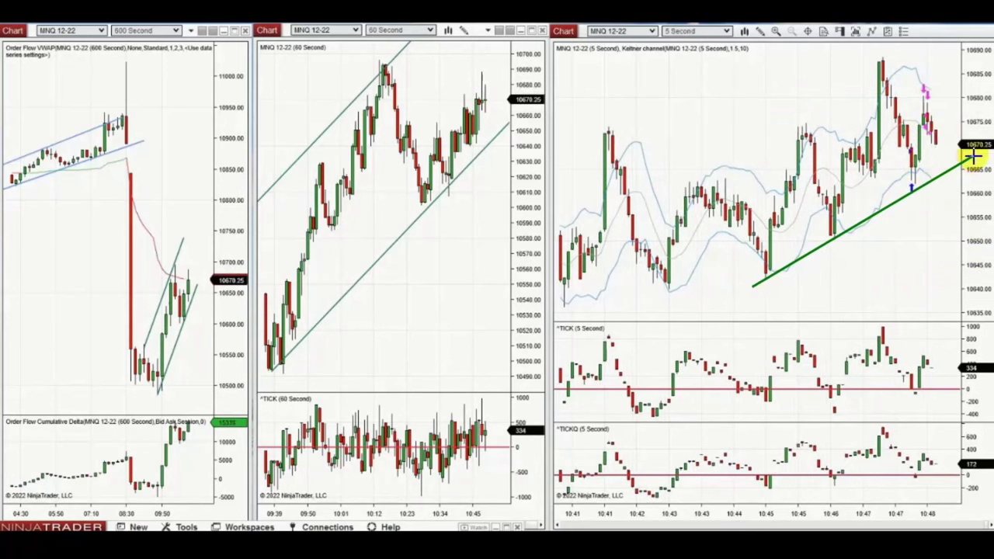
pyautogui.click(713, 183)
pyautogui.click(908, 47)
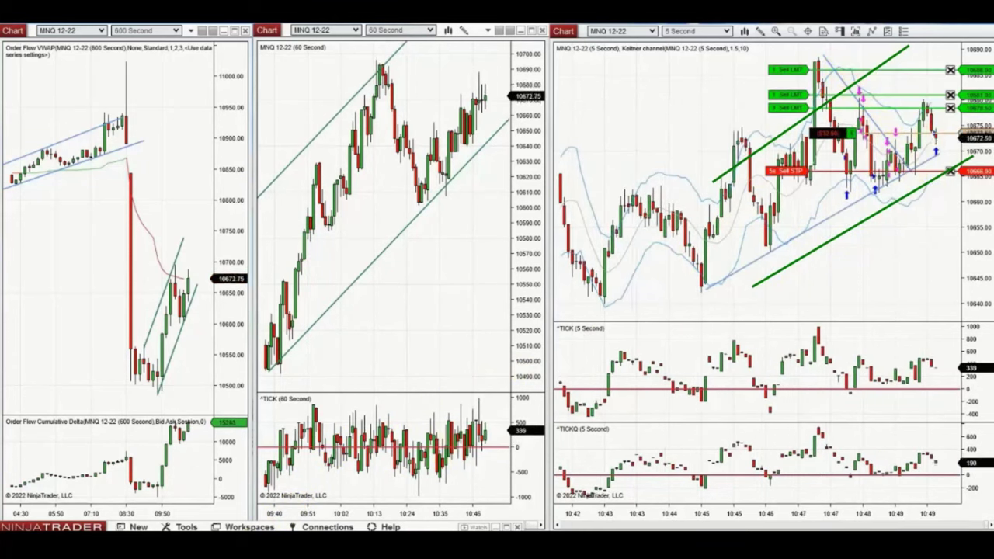
# Step: Delete the first channel and redraw it from the 10:45 low with a parallel upper line
pyautogui.hotkey('ctrl', 'Delete')
pyautogui.moveTo(699, 288); pyautogui.dragTo(931, 158)
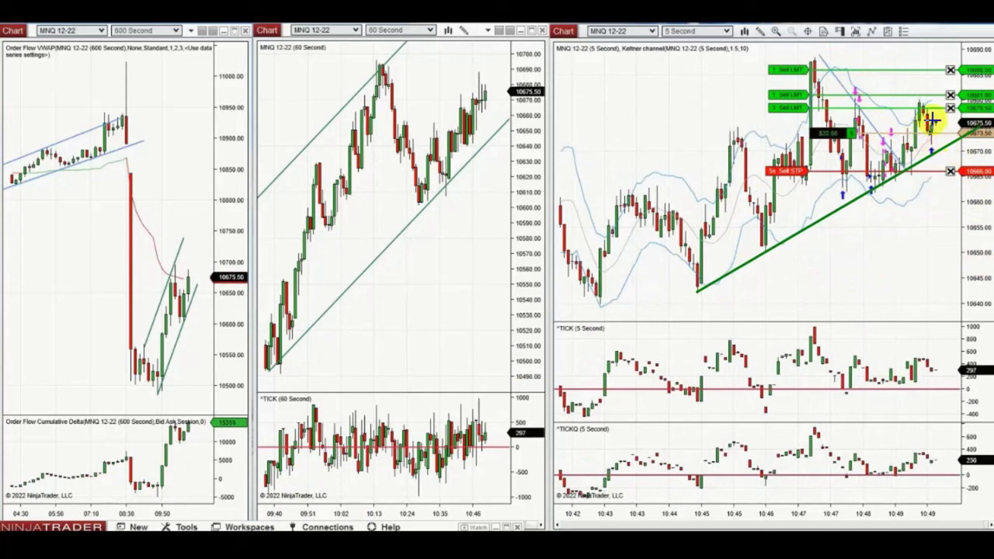
pyautogui.click(723, 133)
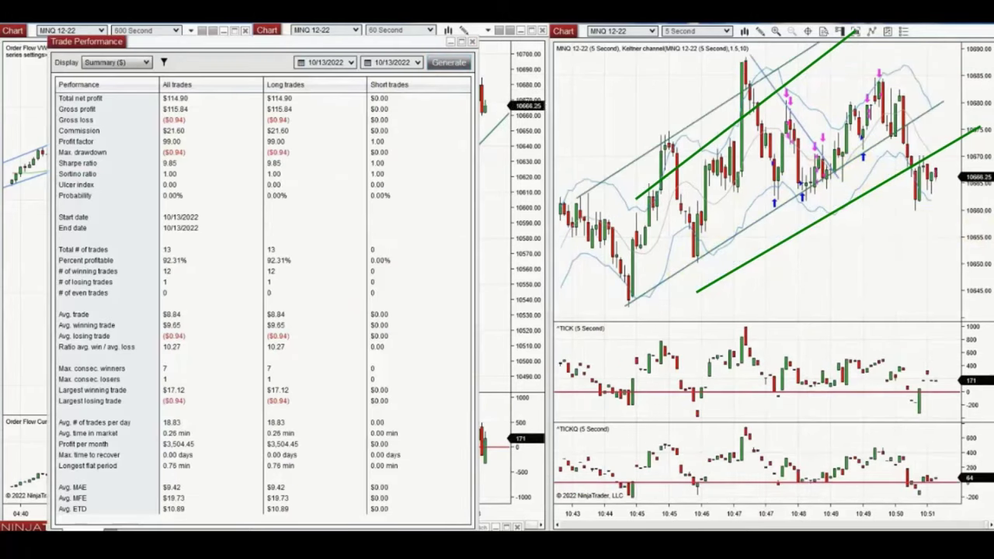
# Step: Dismiss the clock flyout, then frame the 99.00 Profit factor row and the trade-count values
pyautogui.press('super+alt+d')
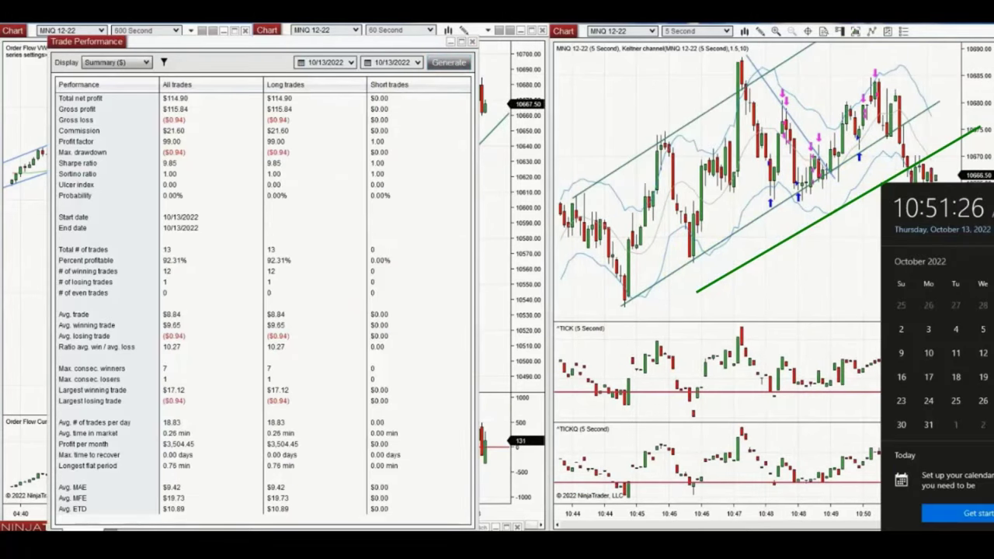
pyautogui.middleClick(811, 282)
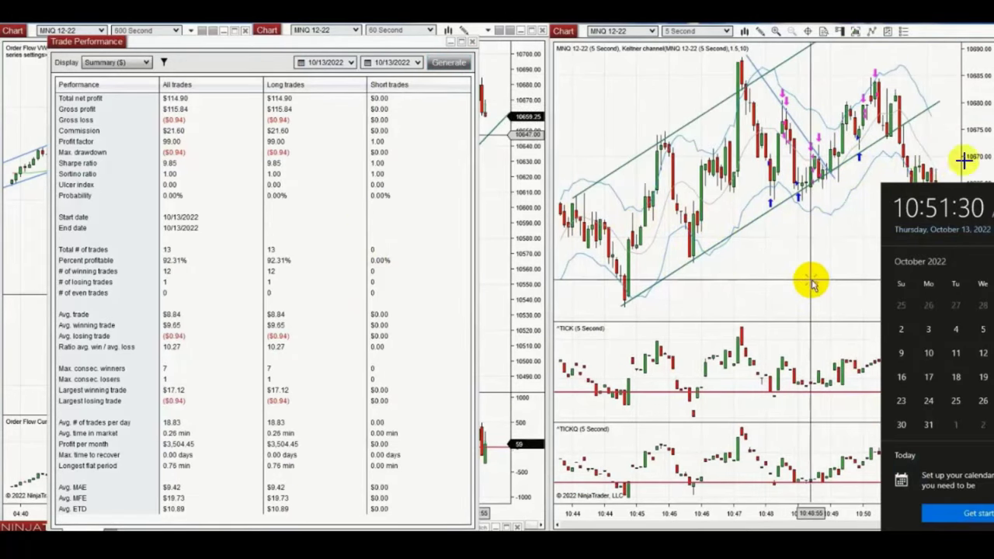
pyautogui.click(811, 282)
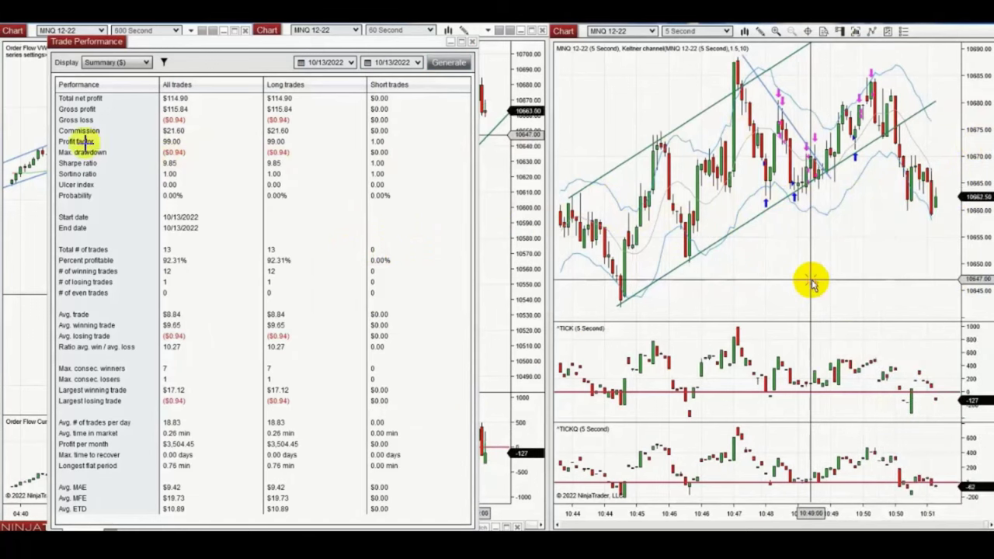
pyautogui.moveTo(45, 138); pyautogui.dragTo(204, 147)
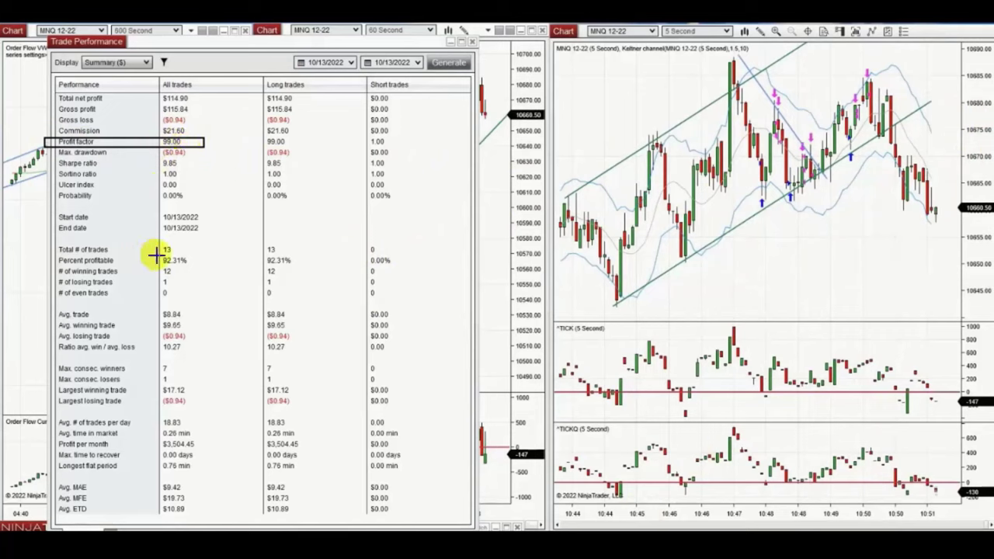
pyautogui.moveTo(153, 240); pyautogui.dragTo(184, 289)
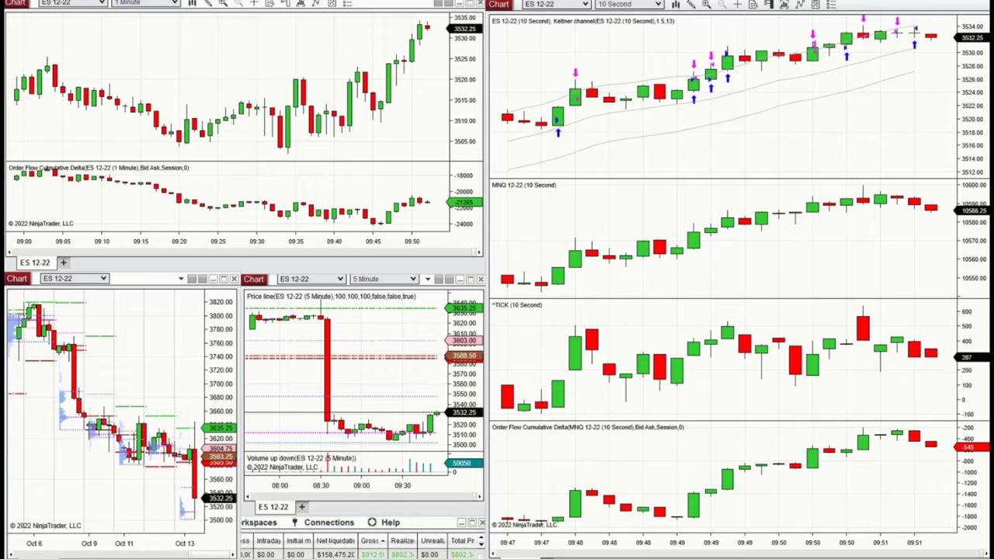
# Step: Stretch the 10-second charts' time axis to wider bars, then compress it to show more bars
pyautogui.moveTo(854, 542); pyautogui.dragTo(773, 535)
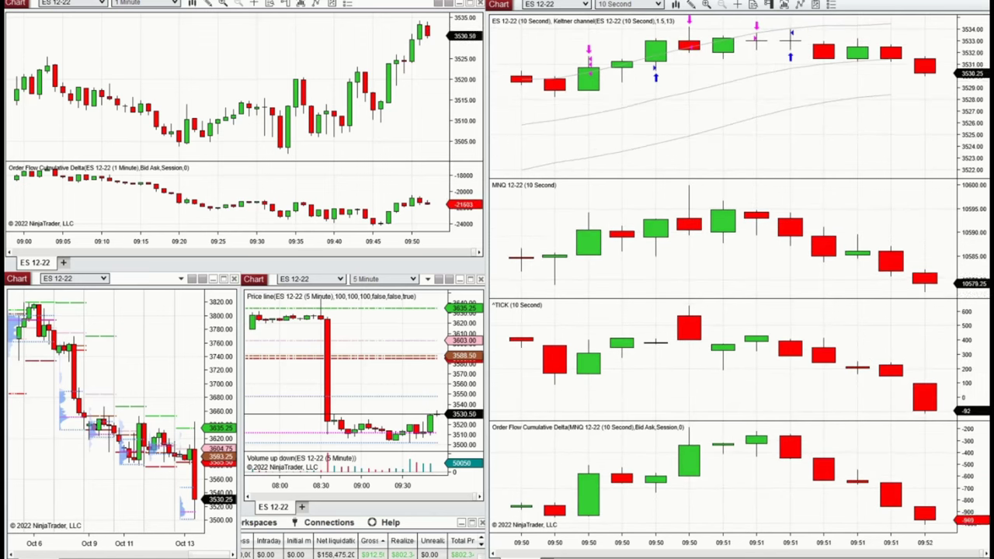
pyautogui.moveTo(653, 542); pyautogui.dragTo(745, 542)
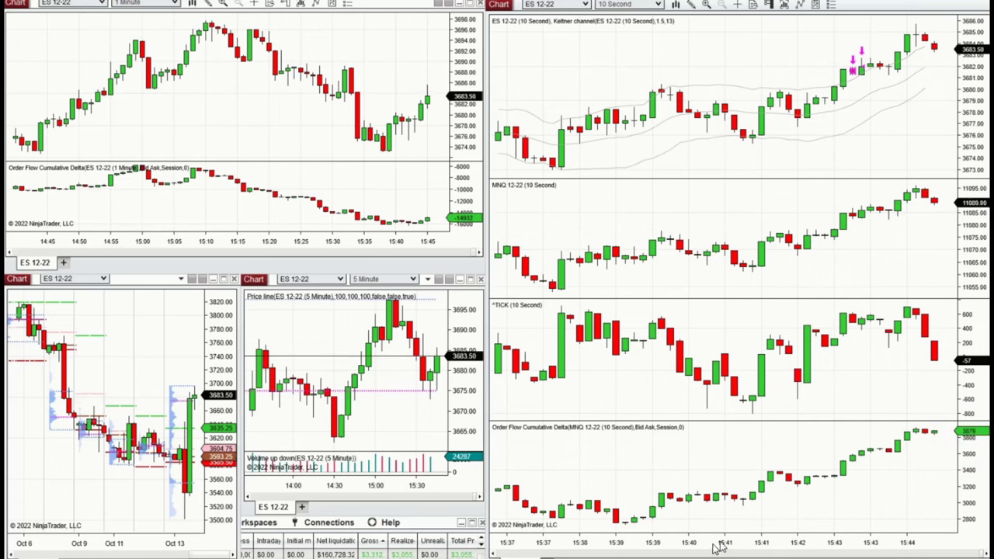
# Step: Compress the 10-second ES 12-22 charts to span 15:35–15:44, then show the system clock (3:45:01 PM)
pyautogui.moveTo(729, 544); pyautogui.dragTo(683, 544)
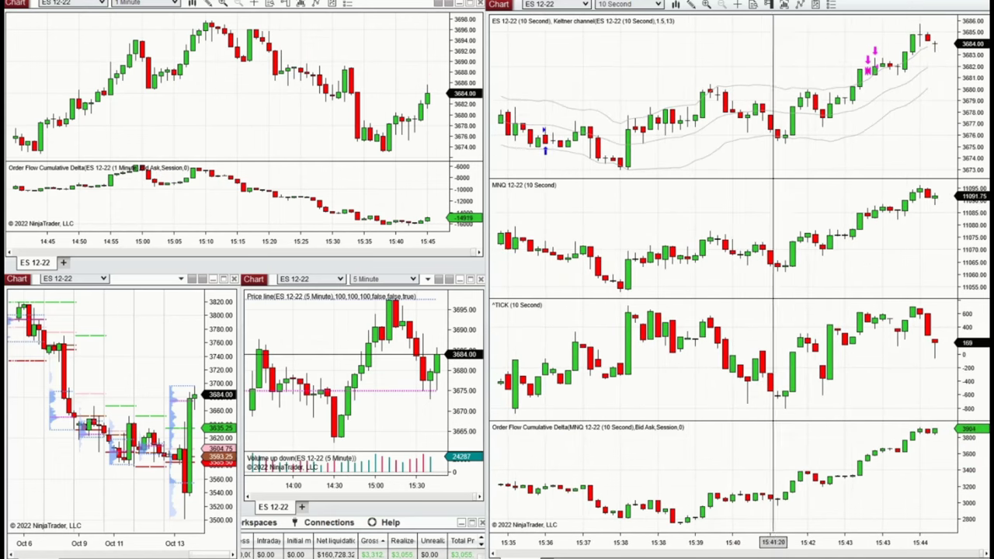
pyautogui.press('super+alt+d')
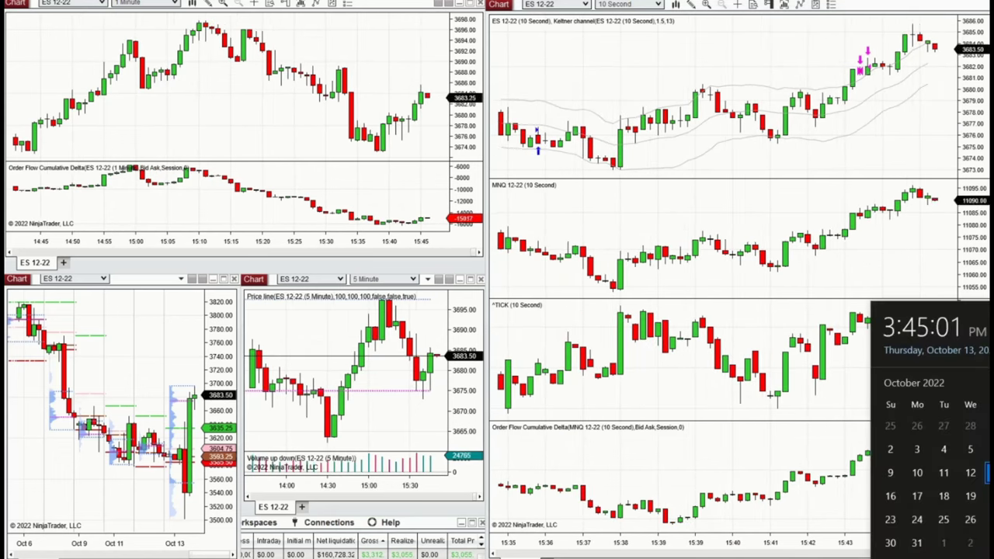